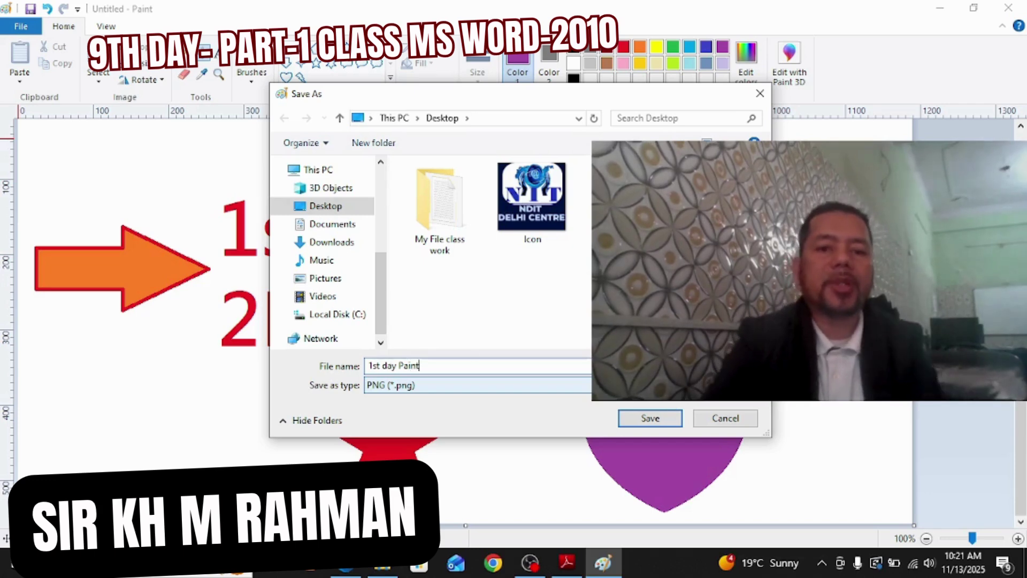
# Save the picture as a PNG named "1st day Paint" in the "My File class work" folder on the desktop.
pyautogui.click(447, 227)
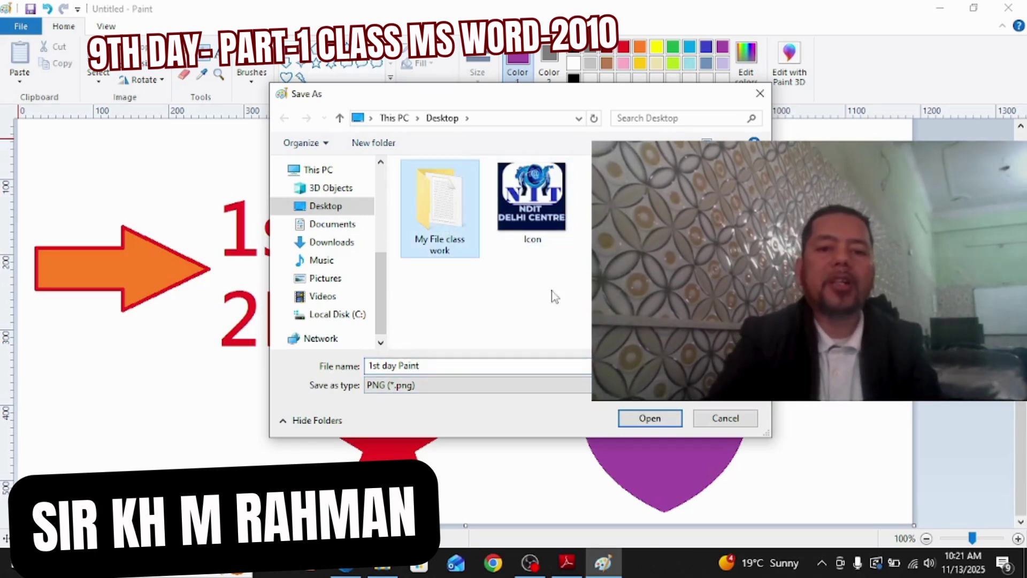
pyautogui.click(650, 418)
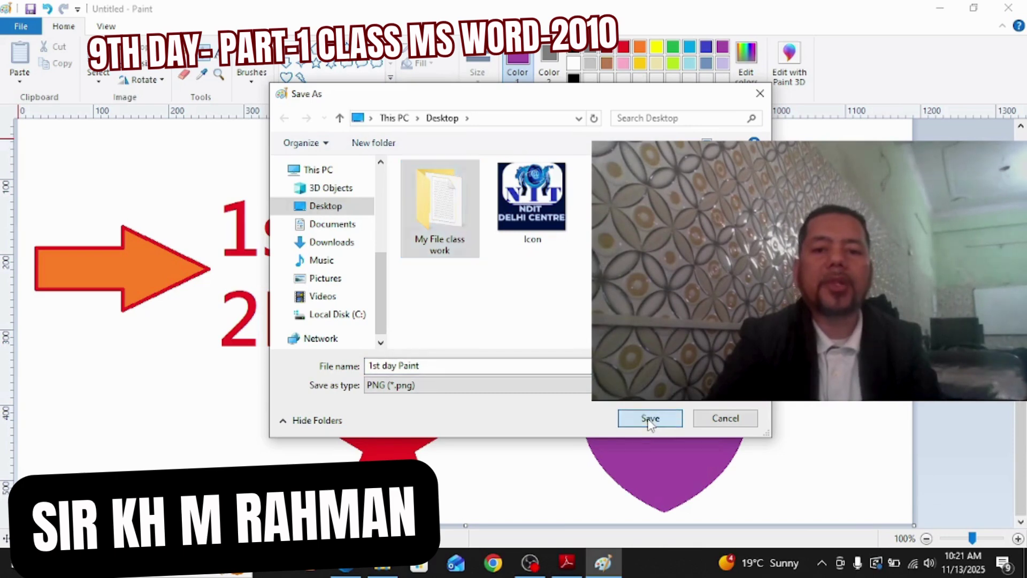
pyautogui.click(650, 418)
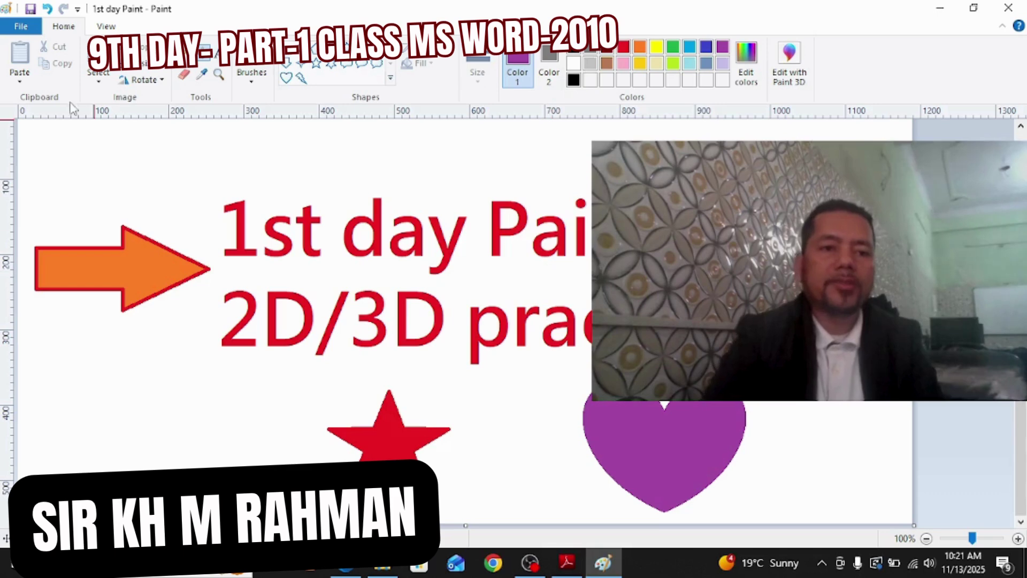
# Save a second copy of the picture in JPEG format.
pyautogui.click(25, 32)
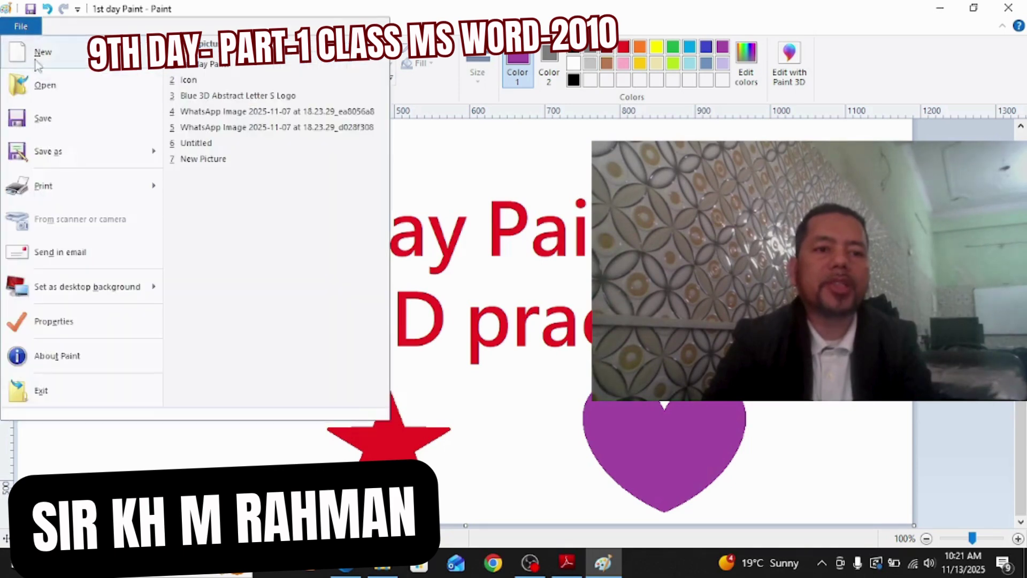
pyautogui.moveTo(70, 156)
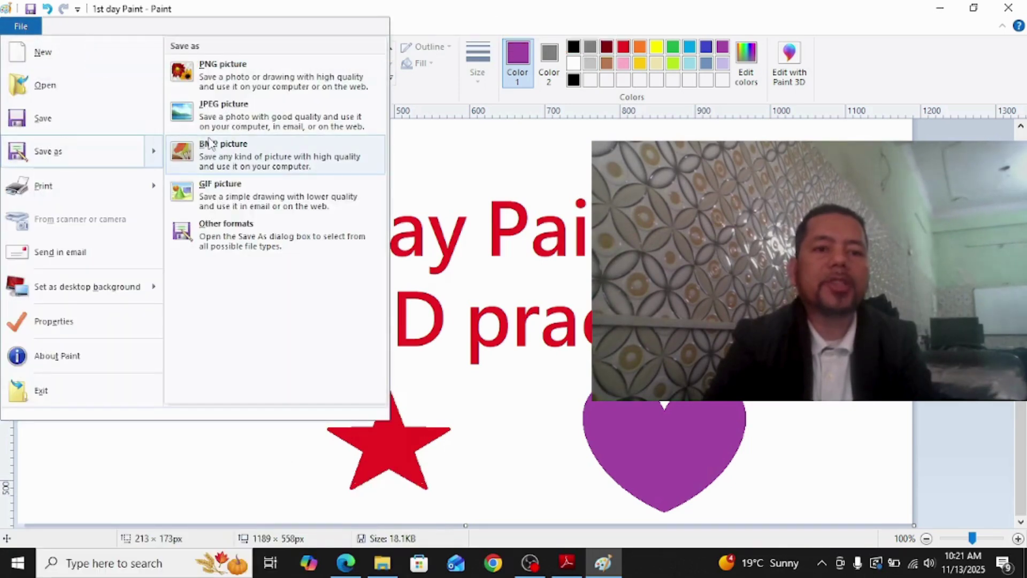
pyautogui.click(227, 110)
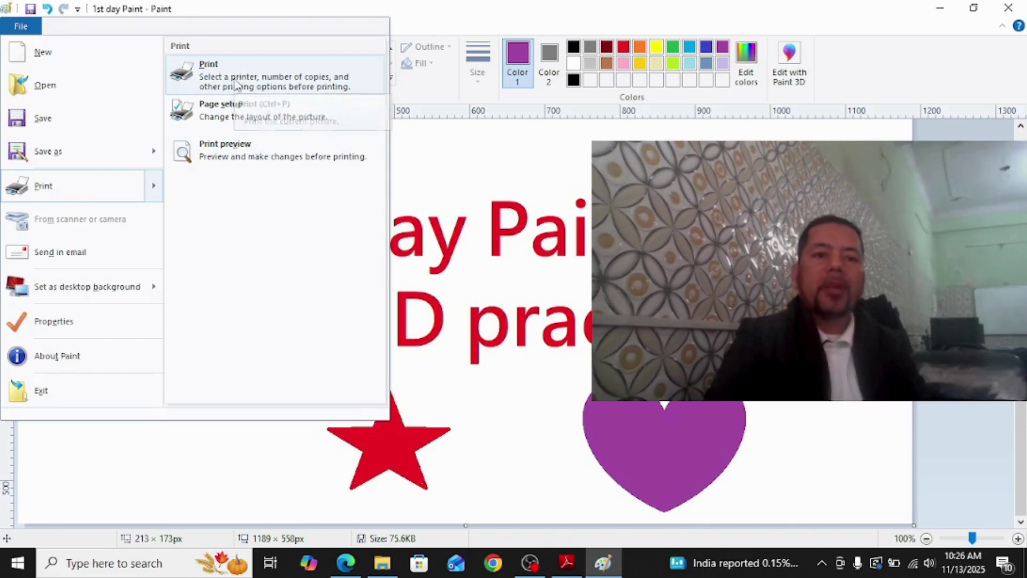
# Examine the available printers and print options for the picture, and leave without printing.
pyautogui.click(237, 86)
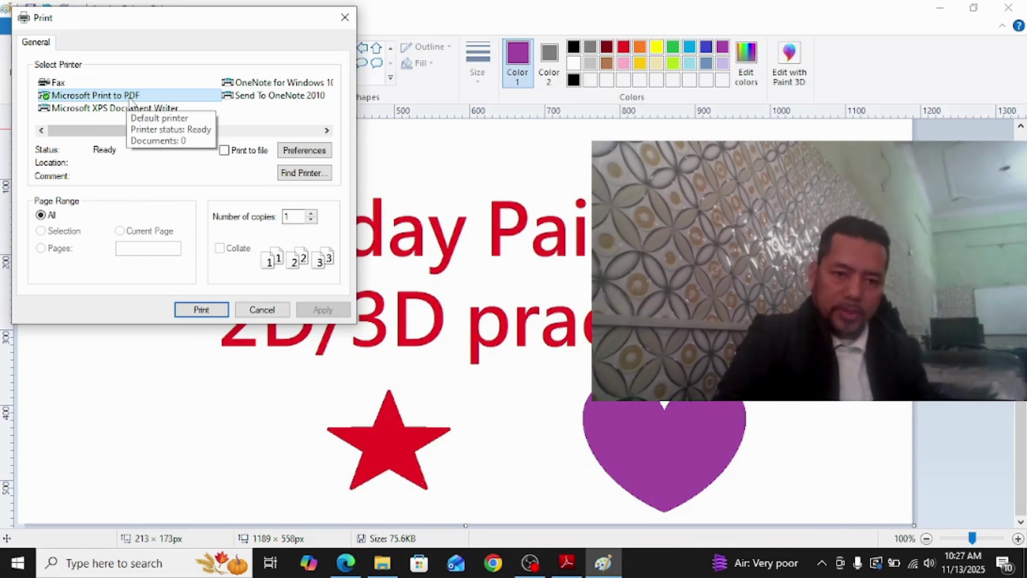
pyautogui.click(262, 311)
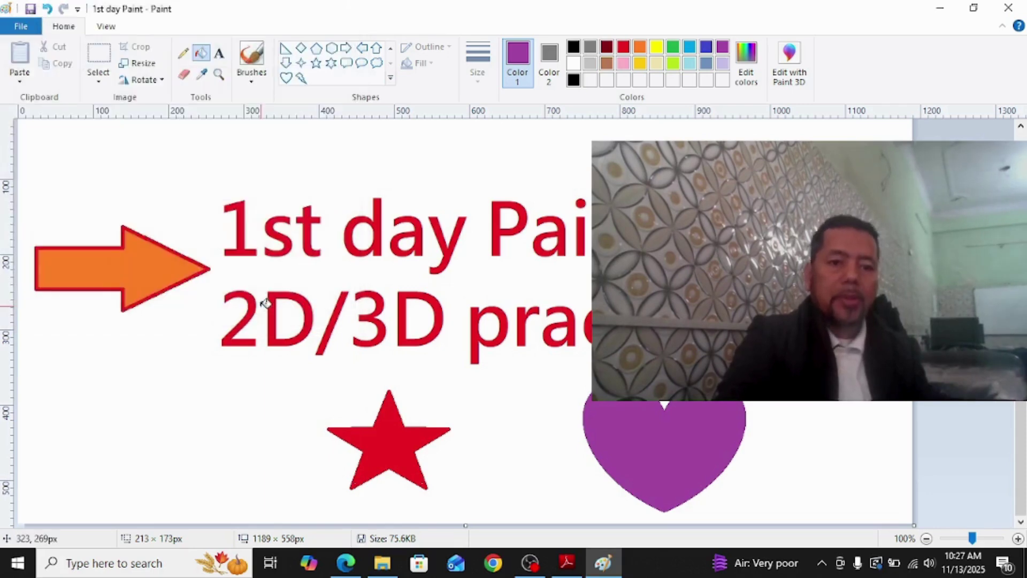
# Set the paper size to A4 in the picture's page setup.
pyautogui.click(22, 27)
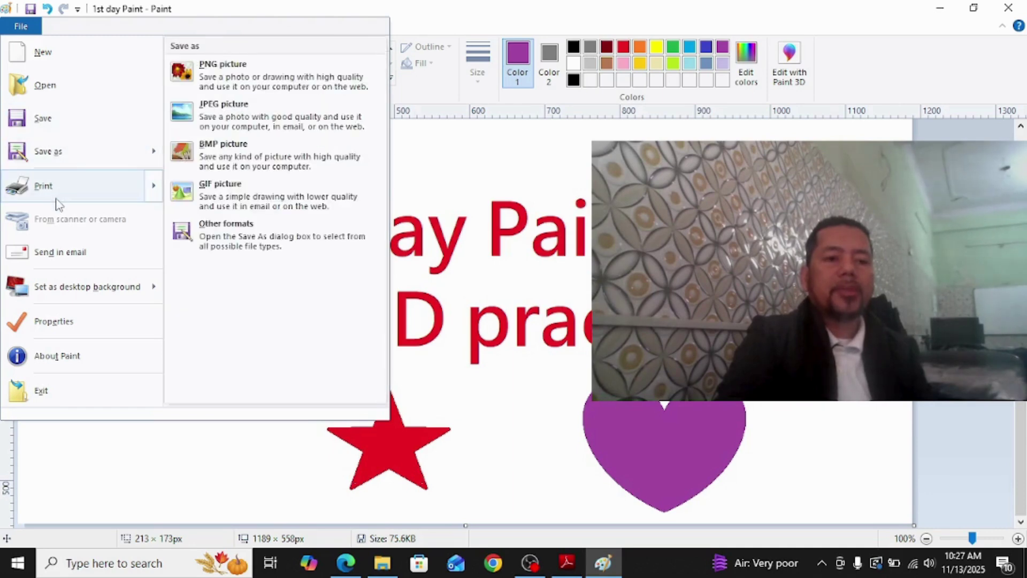
pyautogui.moveTo(58, 199)
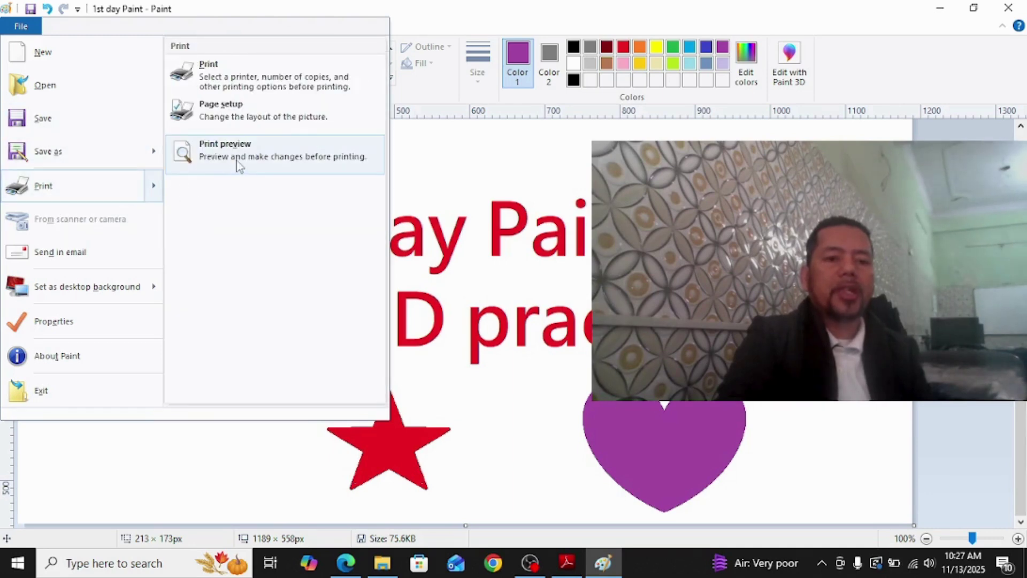
pyautogui.click(231, 117)
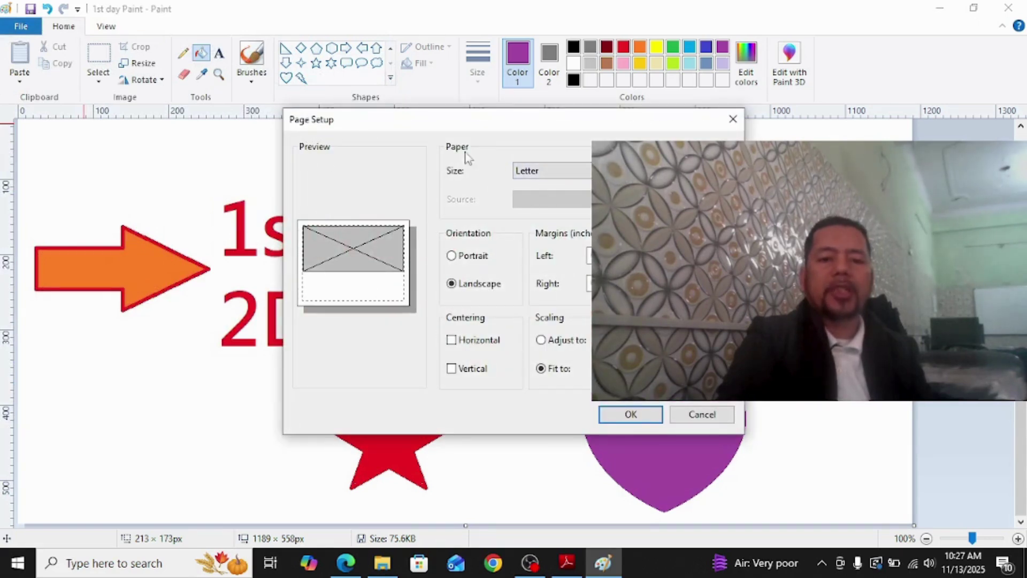
pyautogui.click(557, 176)
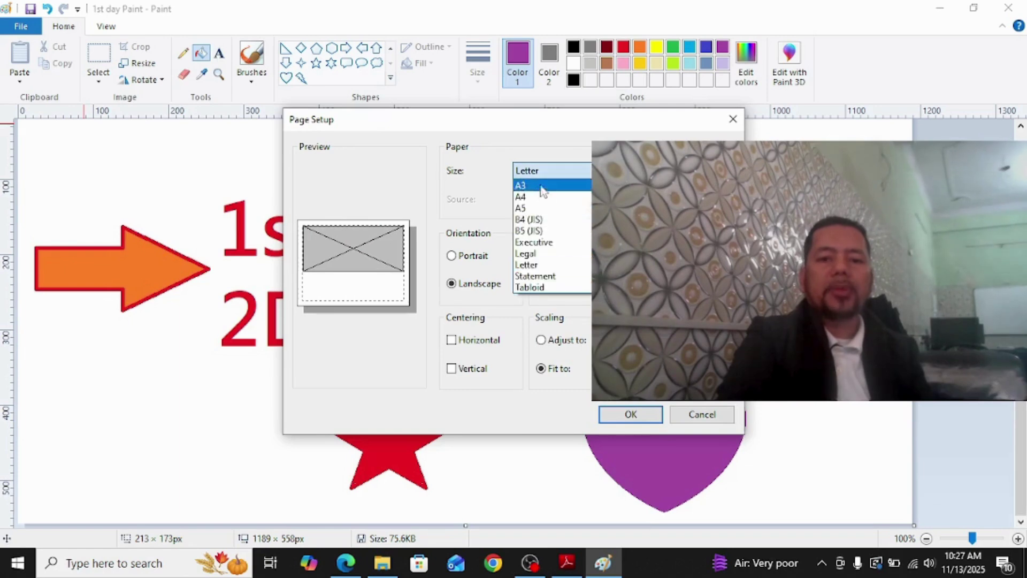
pyautogui.click(528, 199)
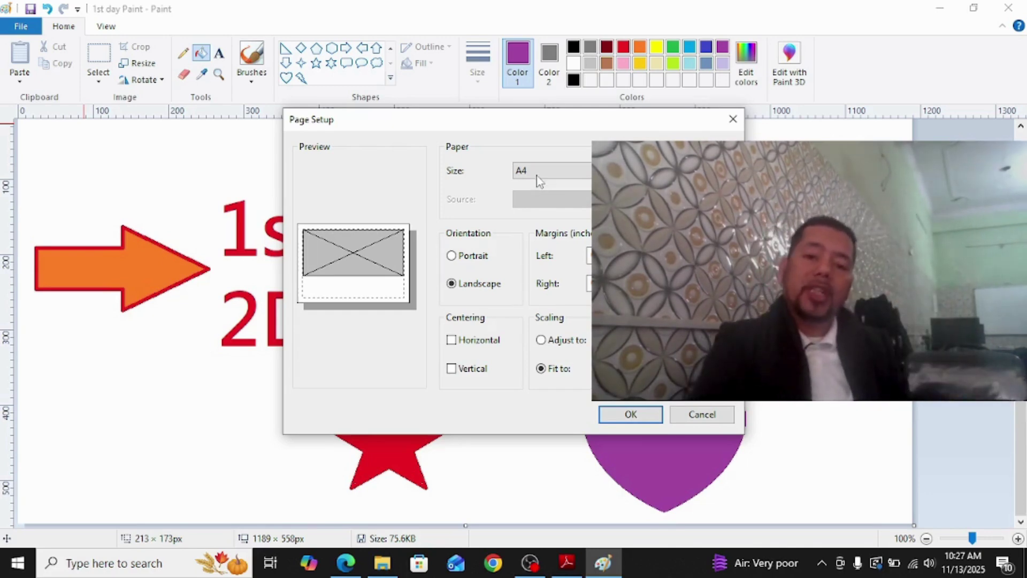
pyautogui.click(539, 174)
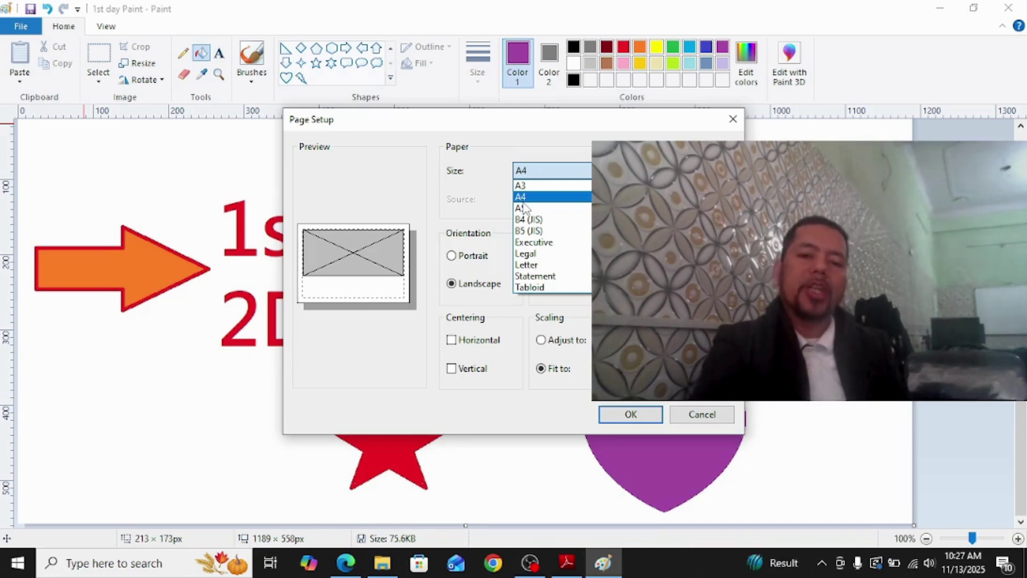
pyautogui.click(469, 152)
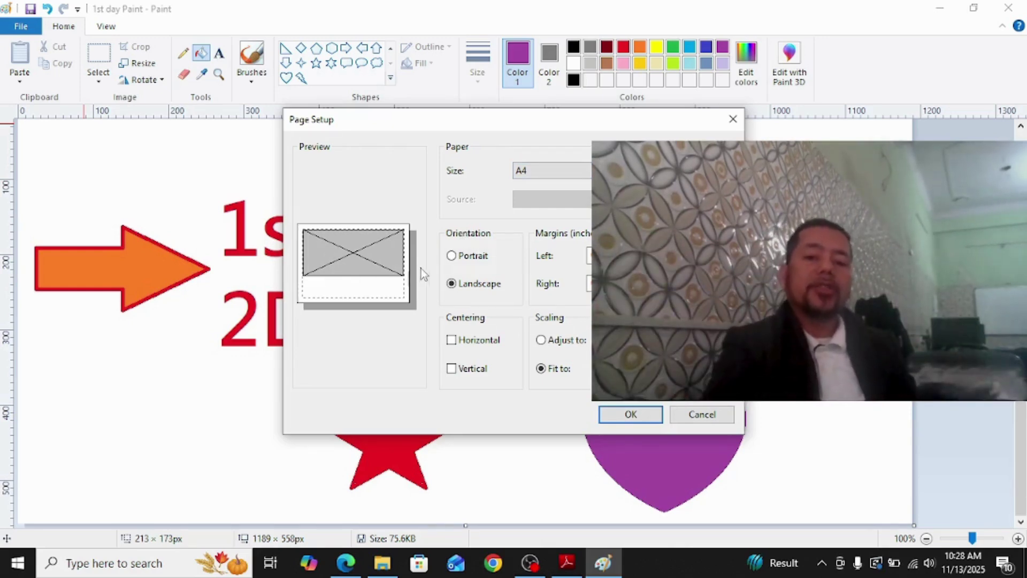
# Set the page to Portrait with no horizontal or vertical centering and Fit to scaling, and accept the page setup.
pyautogui.click(452, 256)
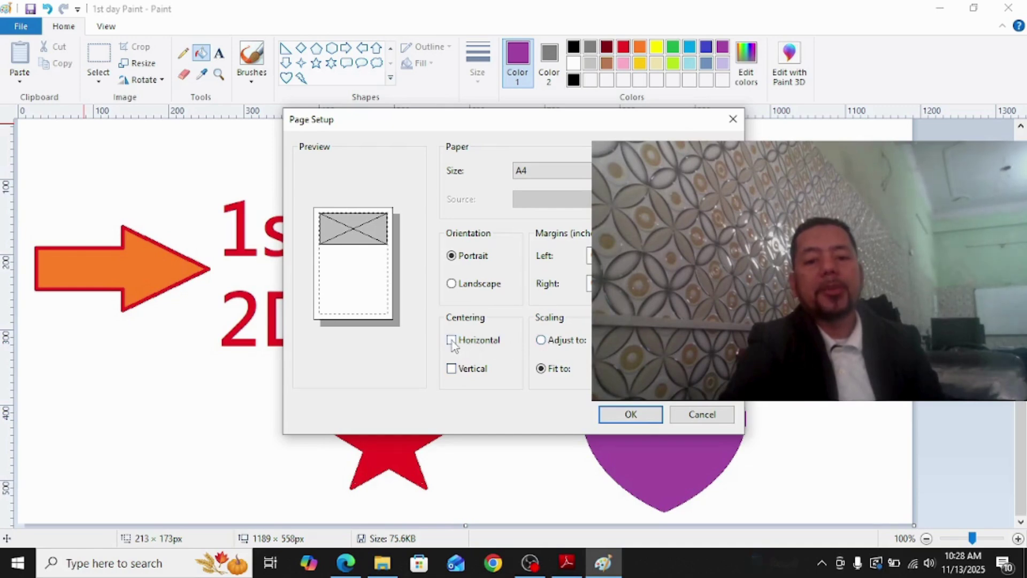
pyautogui.click(451, 369)
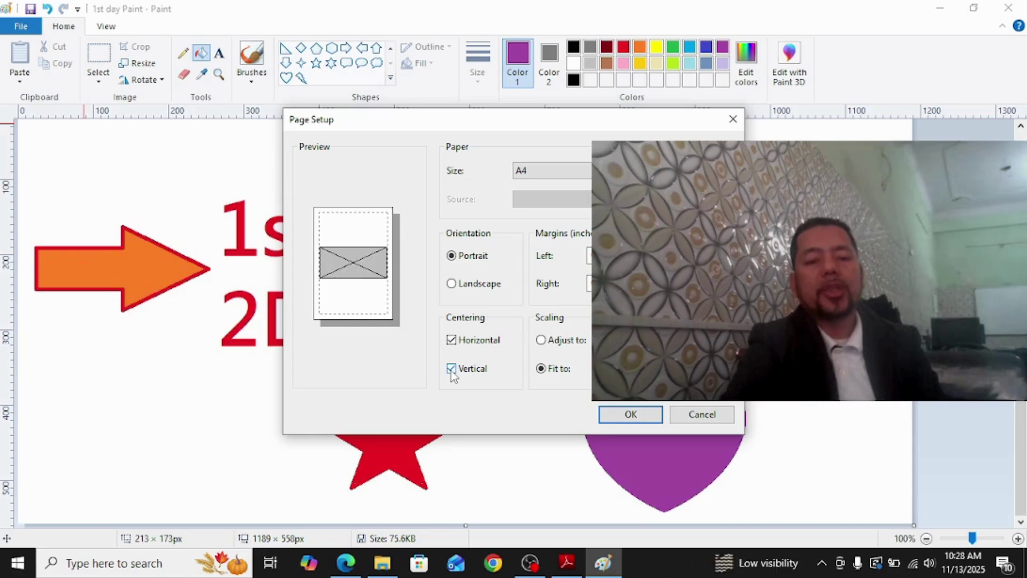
pyautogui.click(452, 375)
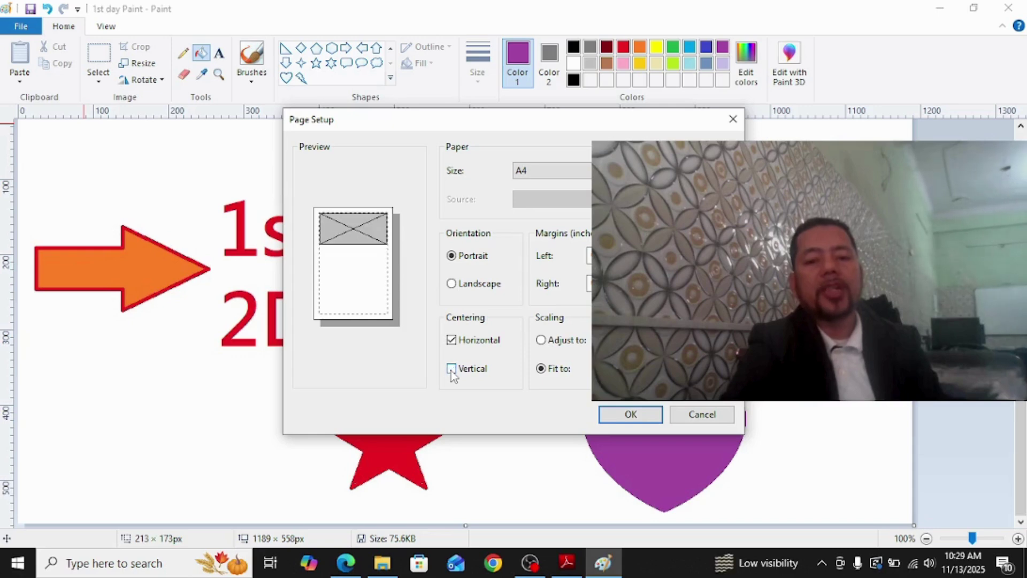
pyautogui.click(542, 340)
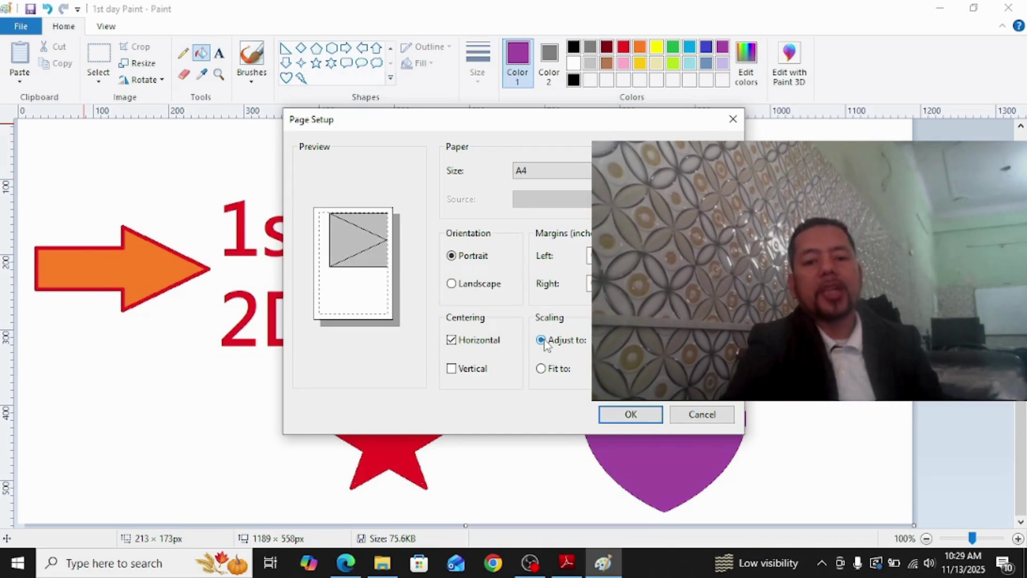
pyautogui.click(541, 369)
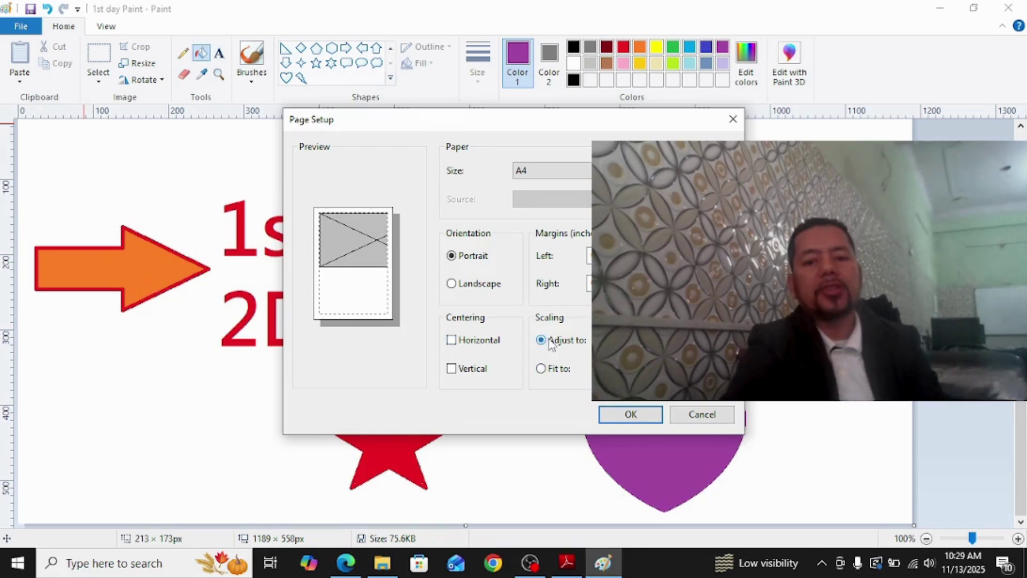
pyautogui.click(541, 374)
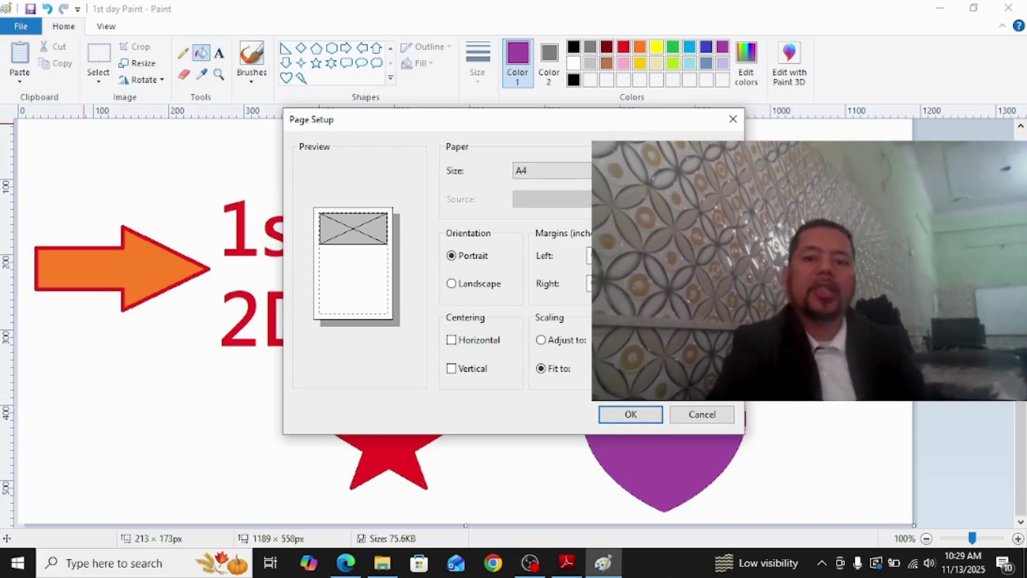
pyautogui.click(631, 415)
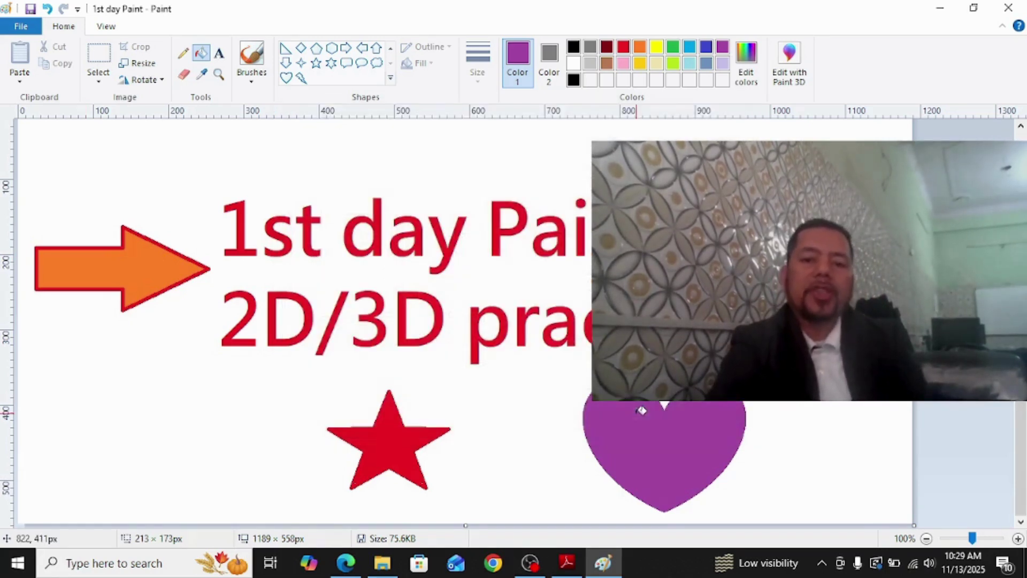
# Try to send the picture in an email.
pyautogui.click(24, 29)
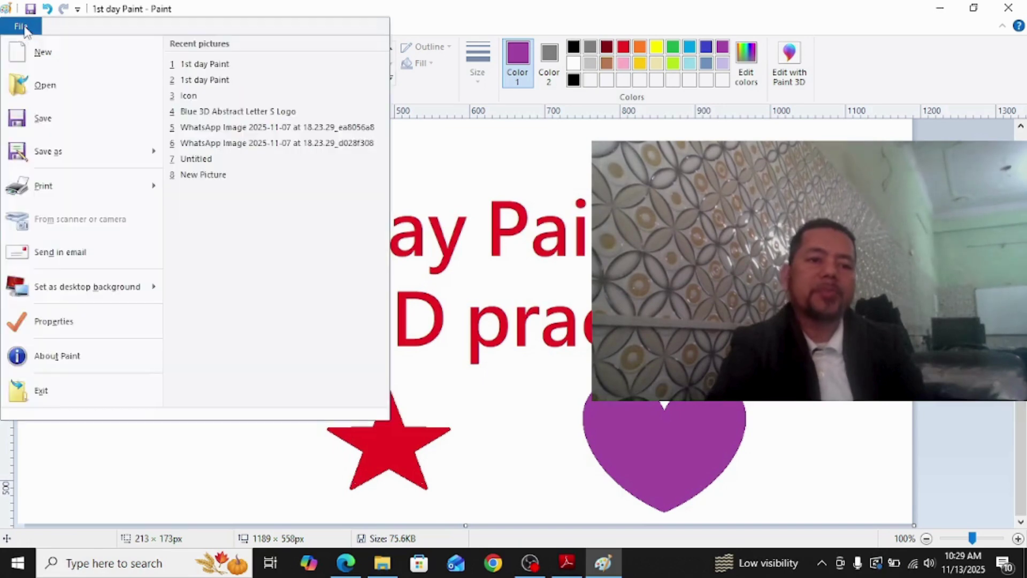
pyautogui.click(62, 252)
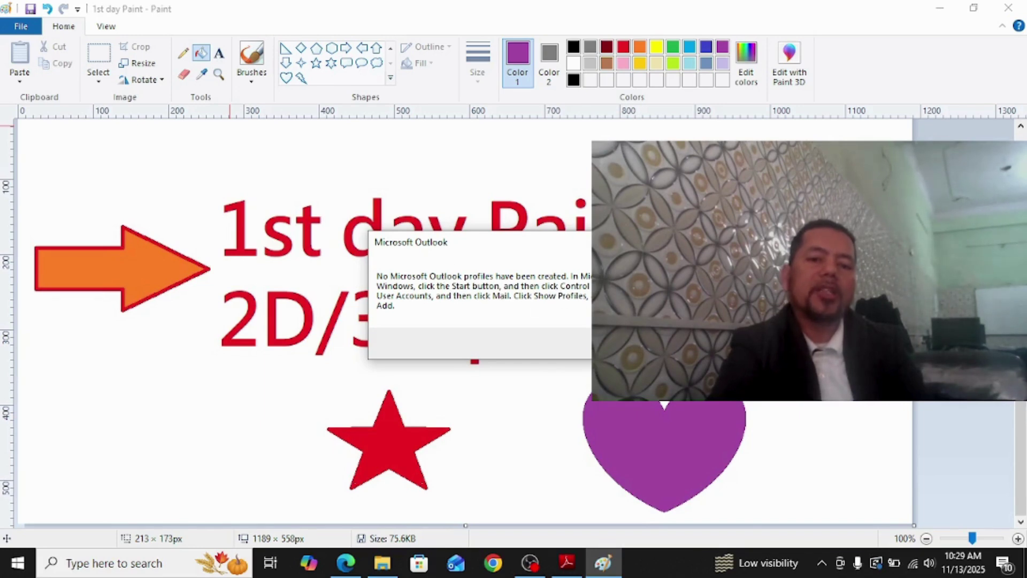
pyautogui.press('Return')
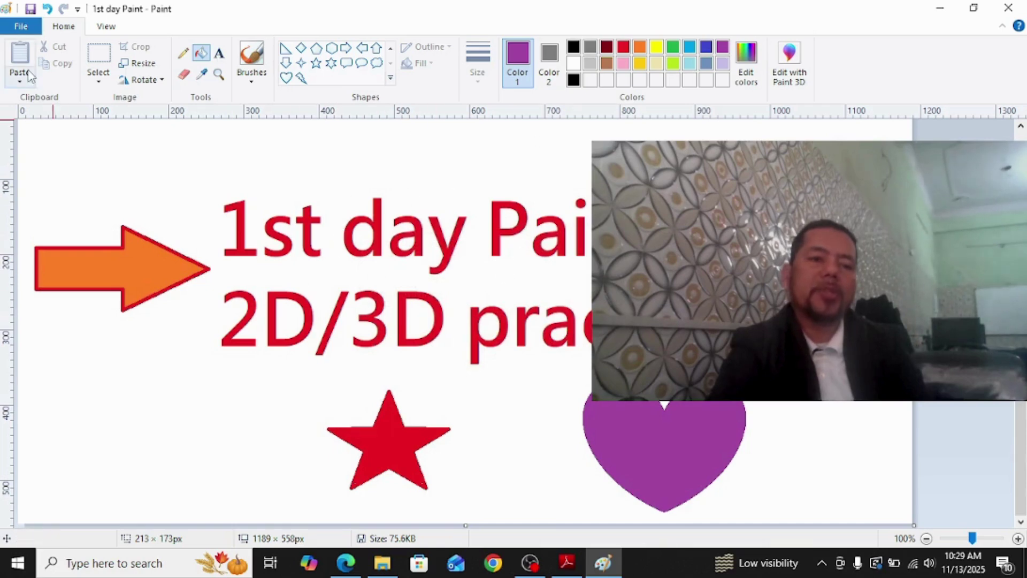
# Set the picture as the desktop background with the Fill layout, and minimize the open windows to show the desktop.
pyautogui.click(19, 27)
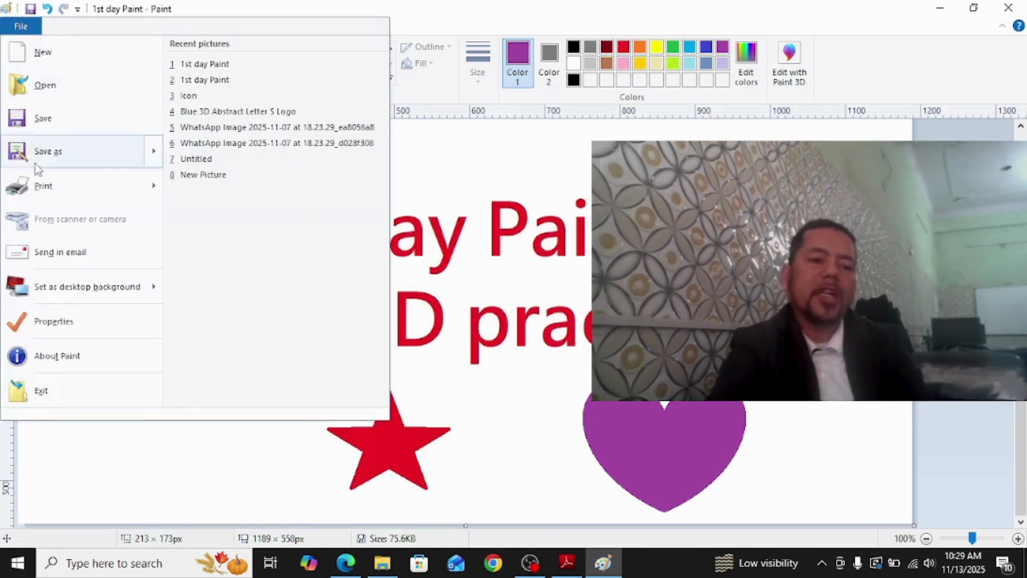
pyautogui.moveTo(83, 294)
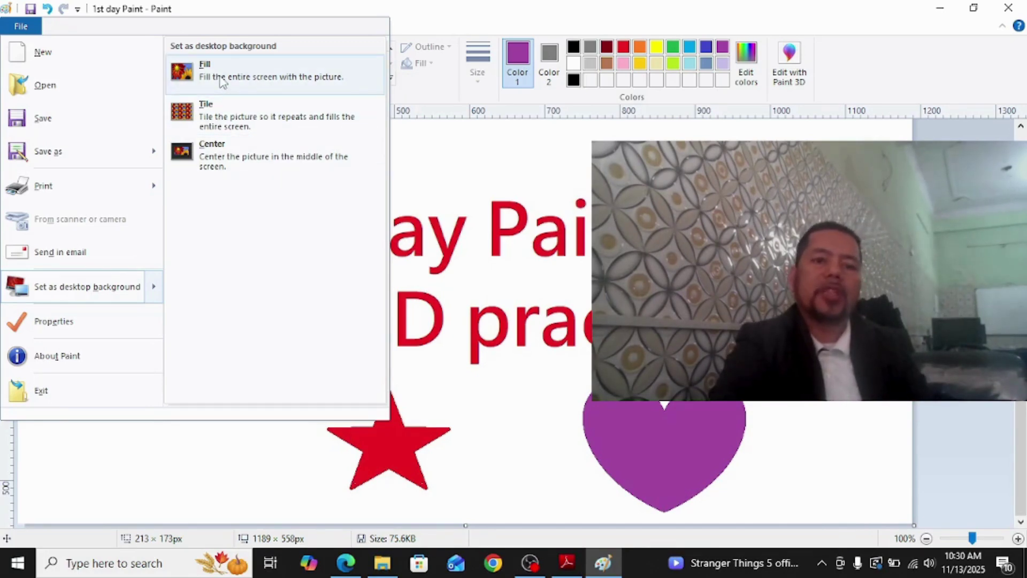
pyautogui.click(222, 80)
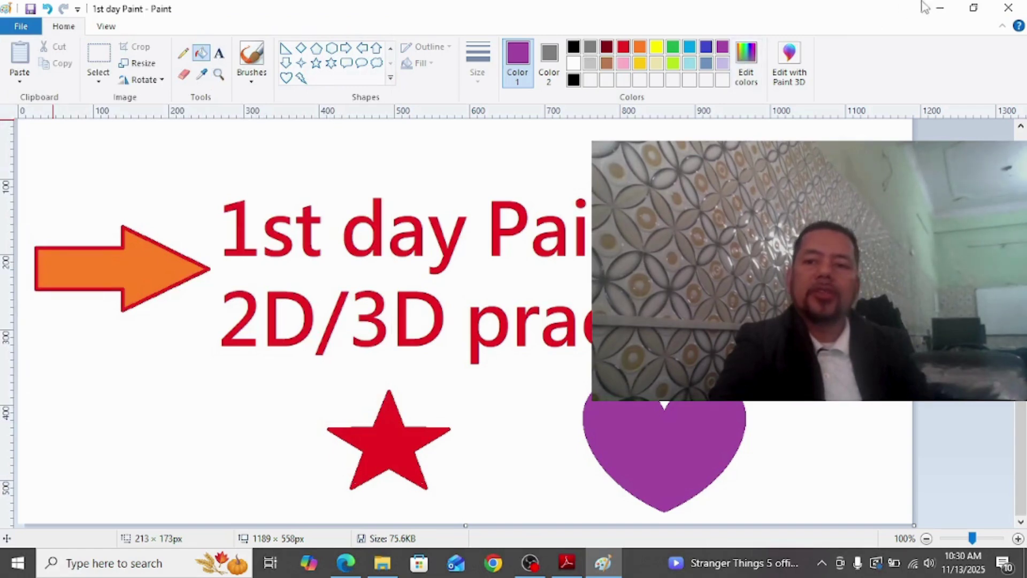
pyautogui.click(942, 11)
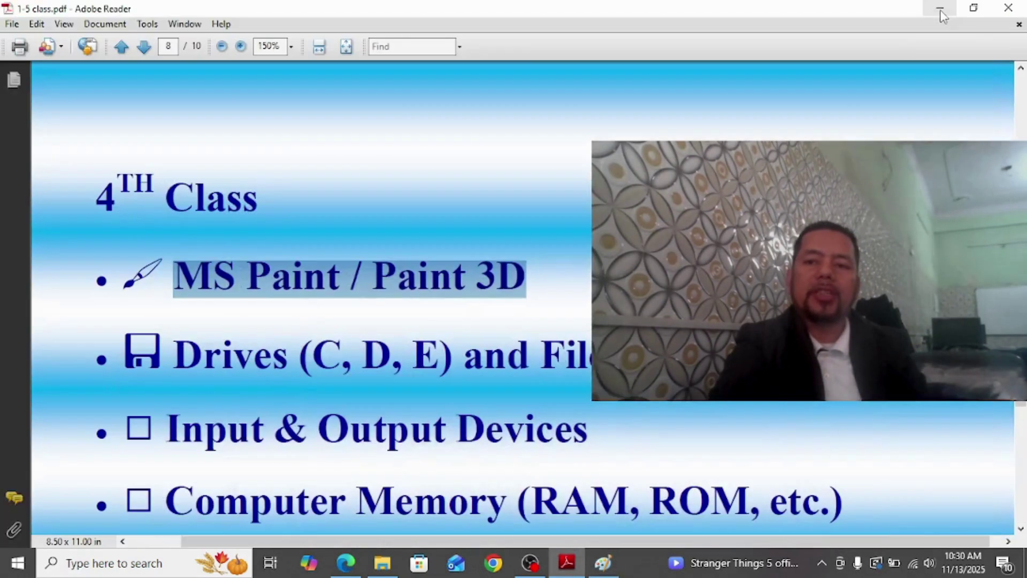
pyautogui.click(940, 11)
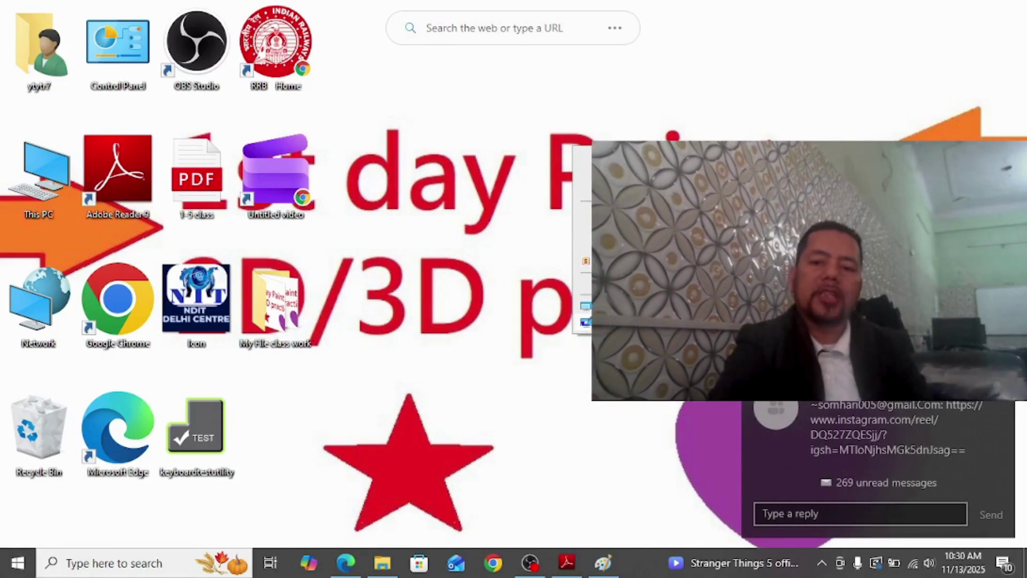
# Switch to the Windows background settings and choose the NDIT Delhi Centre logo as the desktop picture.
pyautogui.press('super+i')
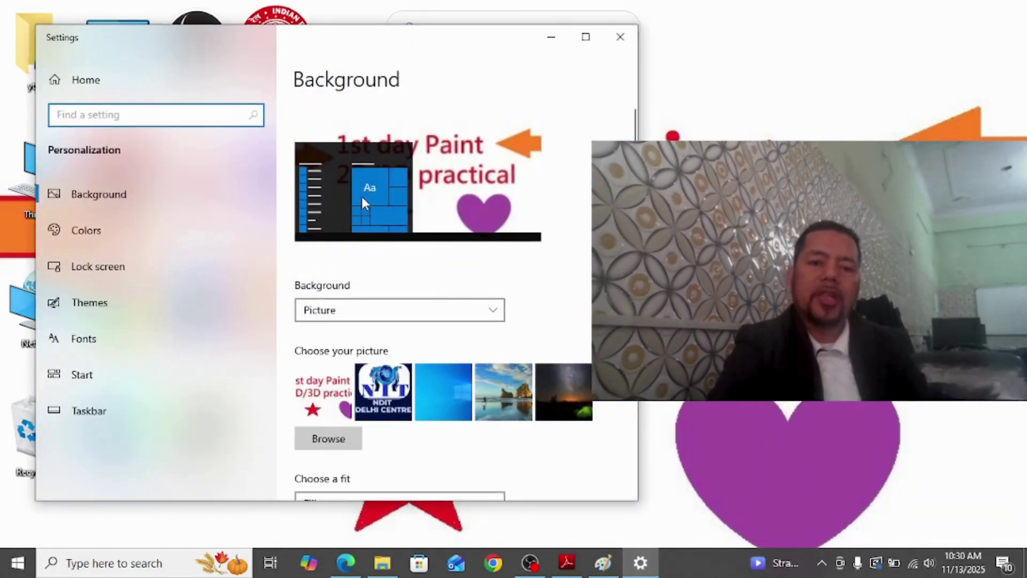
pyautogui.click(394, 393)
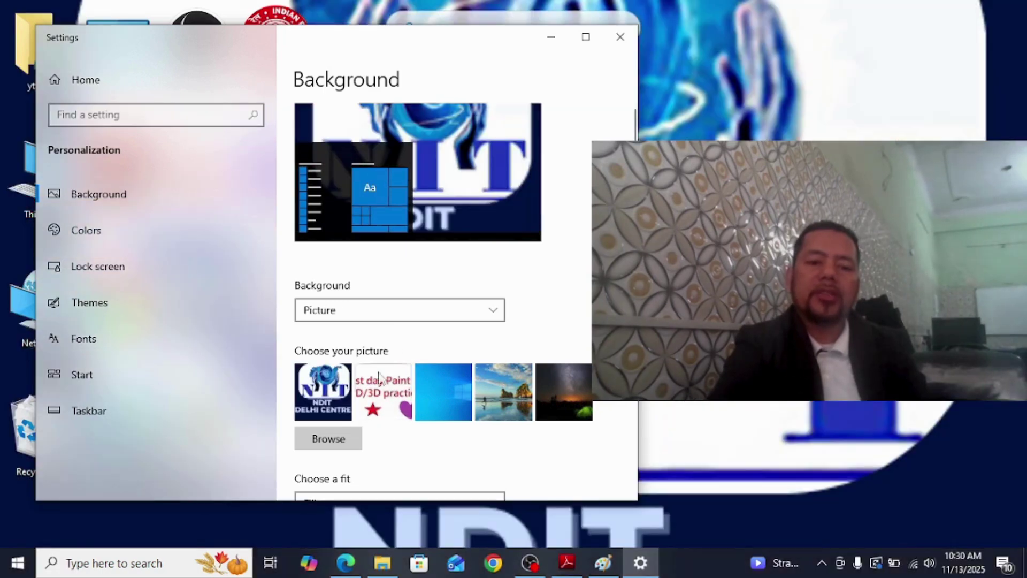
# Examine the background type options and the picture fit setting.
pyautogui.click(336, 312)
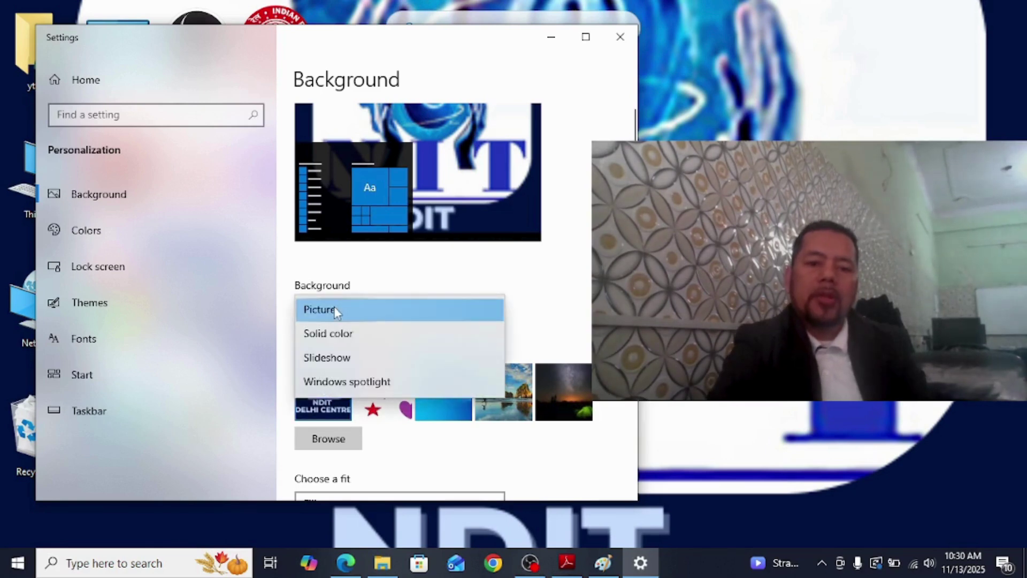
pyautogui.click(336, 312)
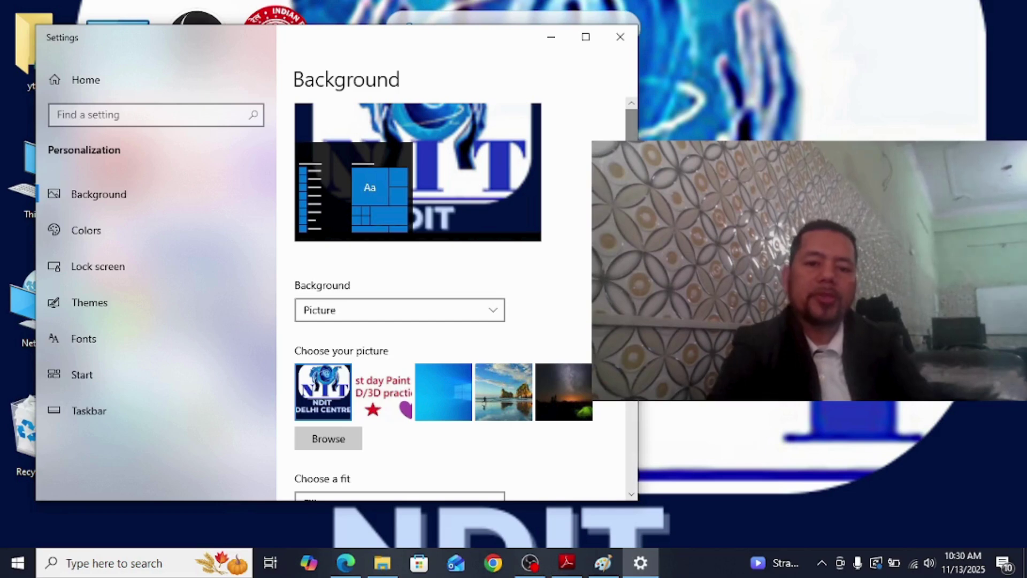
pyautogui.scroll(-5, 396, 293)
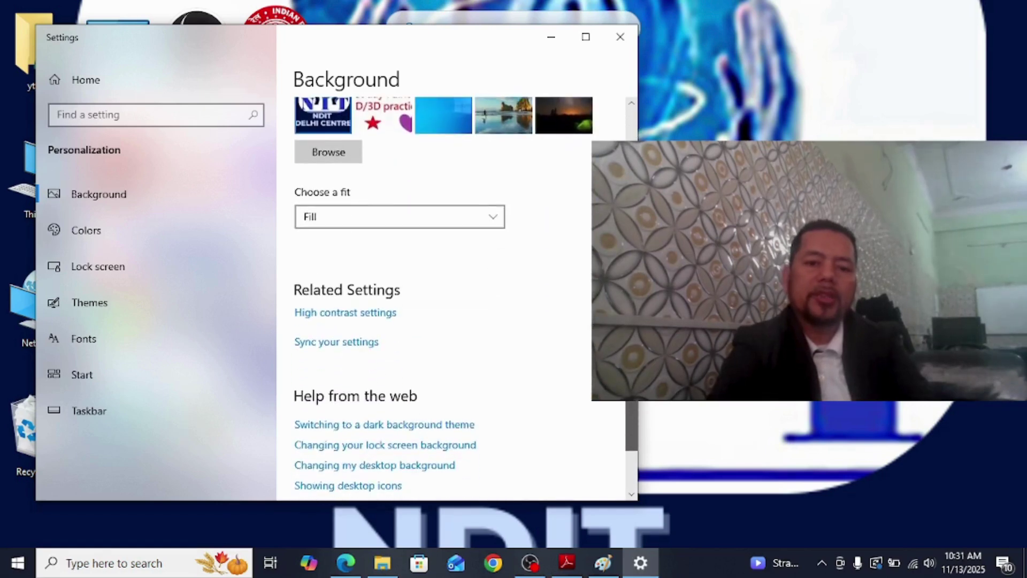
# Set the desktop picture's fit to Center and close the background settings.
pyautogui.click(323, 216)
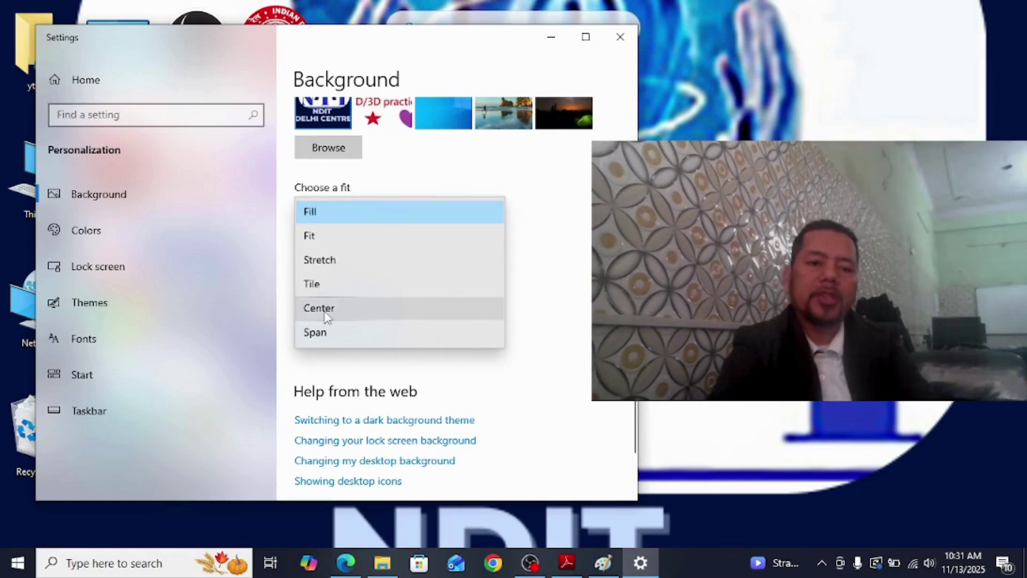
pyautogui.click(324, 309)
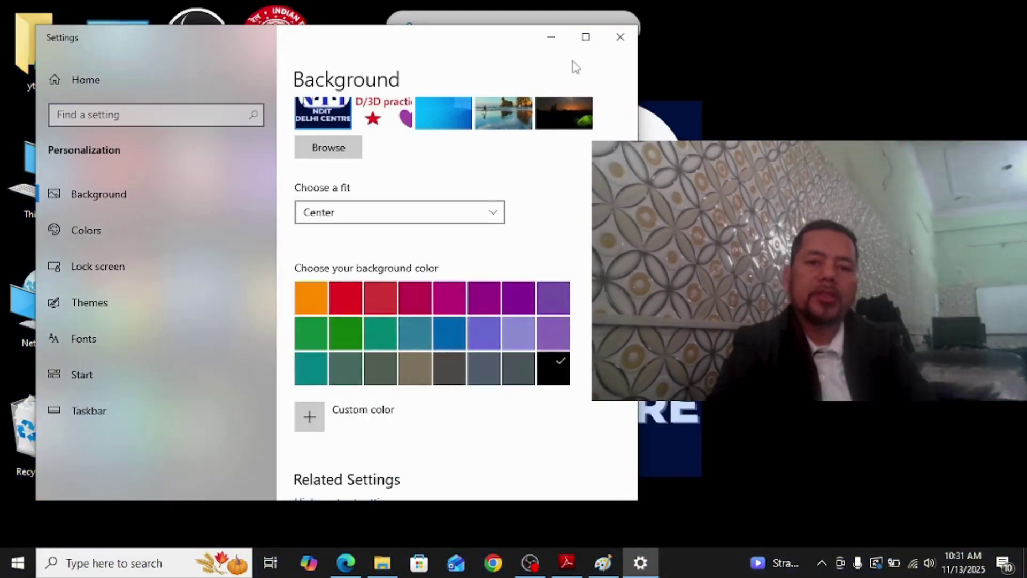
pyautogui.click(620, 37)
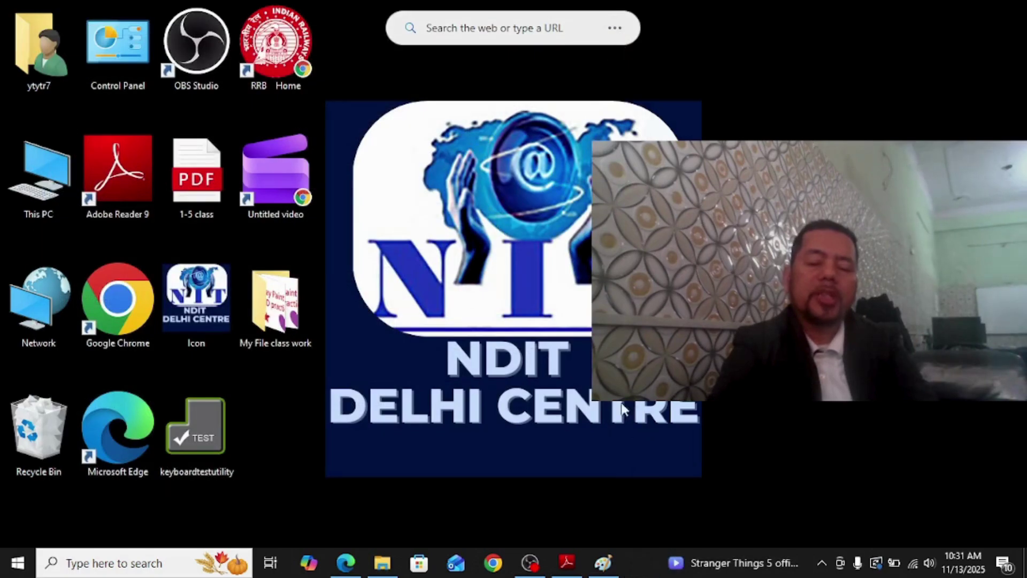
# Switch to Paint and examine the picture's image properties, including its units, color mode, width and height.
pyautogui.click(603, 563)
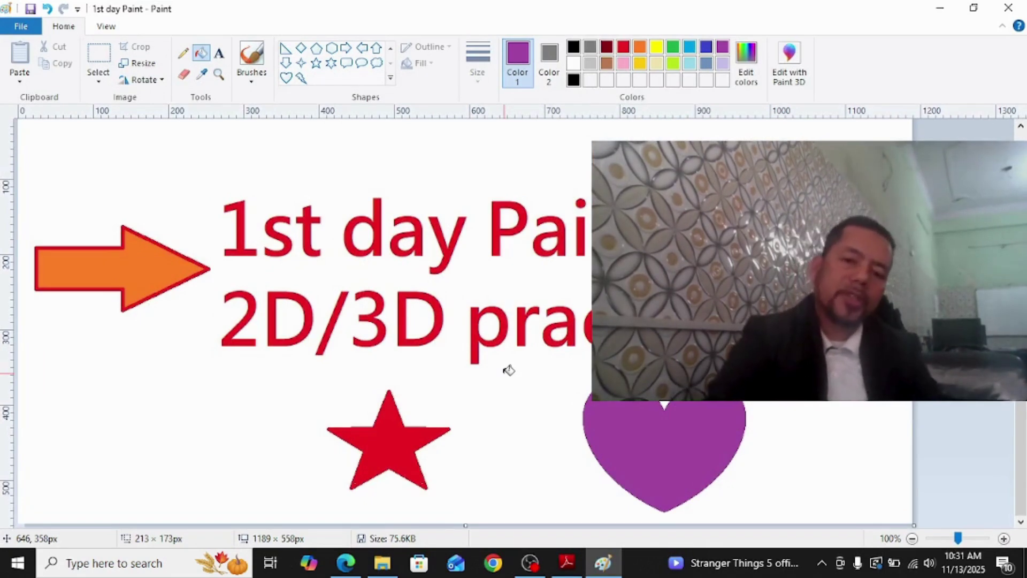
pyautogui.click(22, 31)
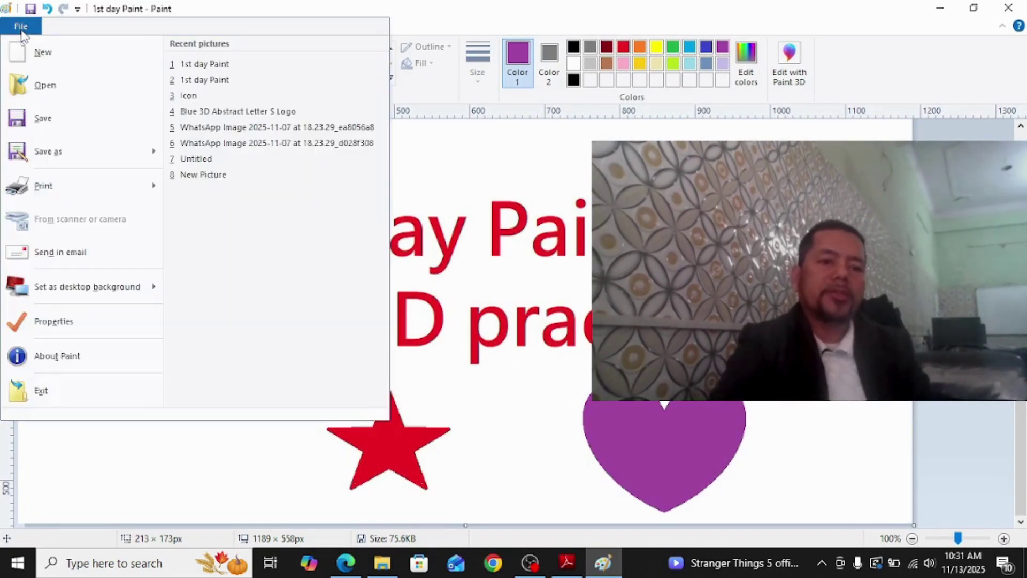
pyautogui.click(57, 320)
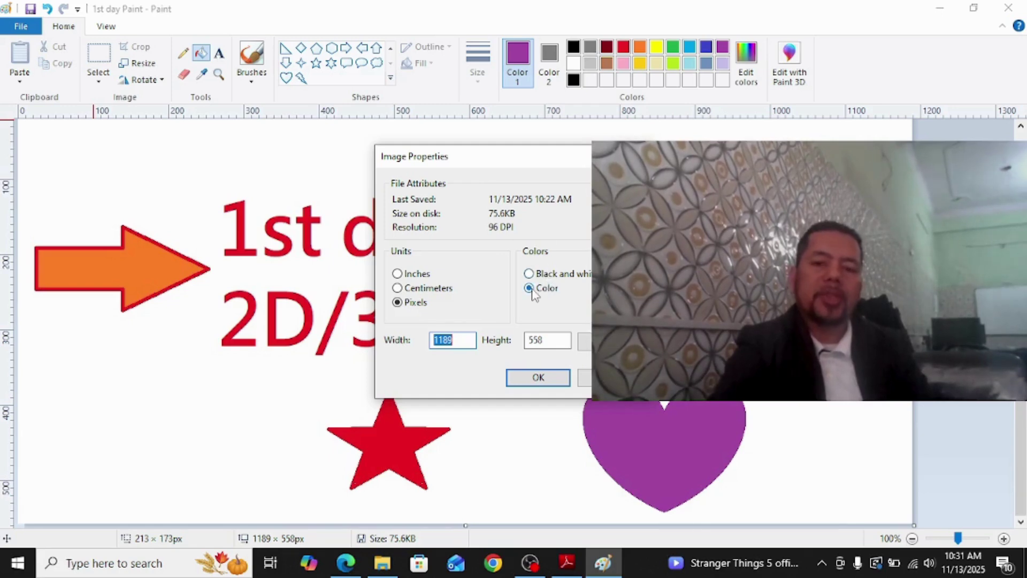
pyautogui.click(463, 341)
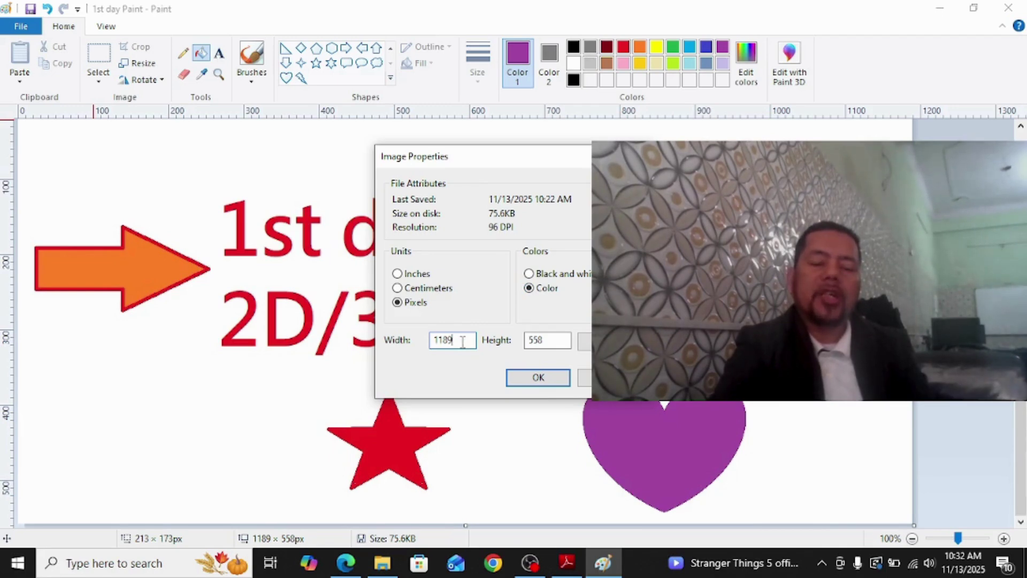
pyautogui.click(552, 341)
pyautogui.click(537, 376)
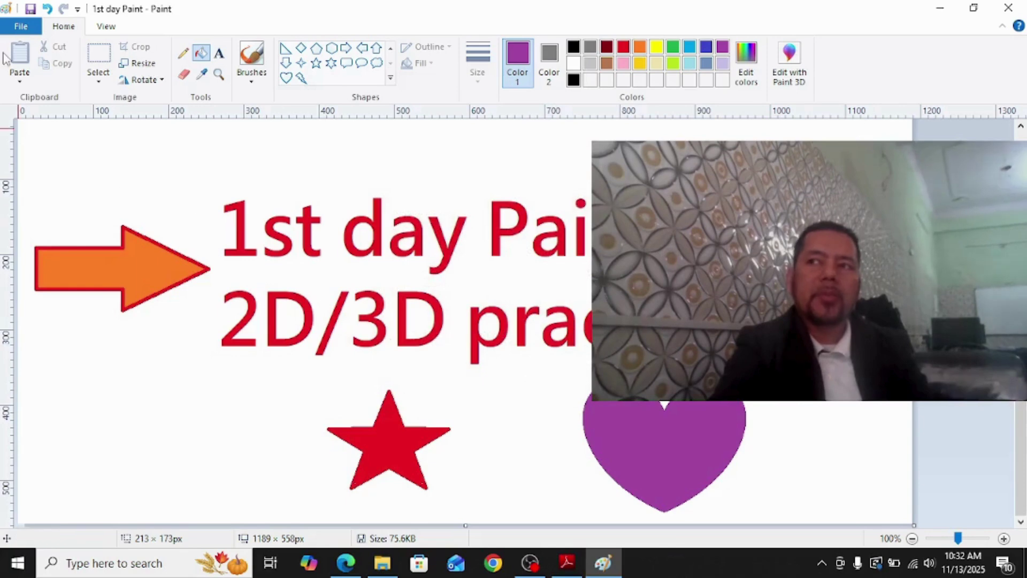
# View the About Paint information with the Windows version and license details, and close it.
pyautogui.click(21, 27)
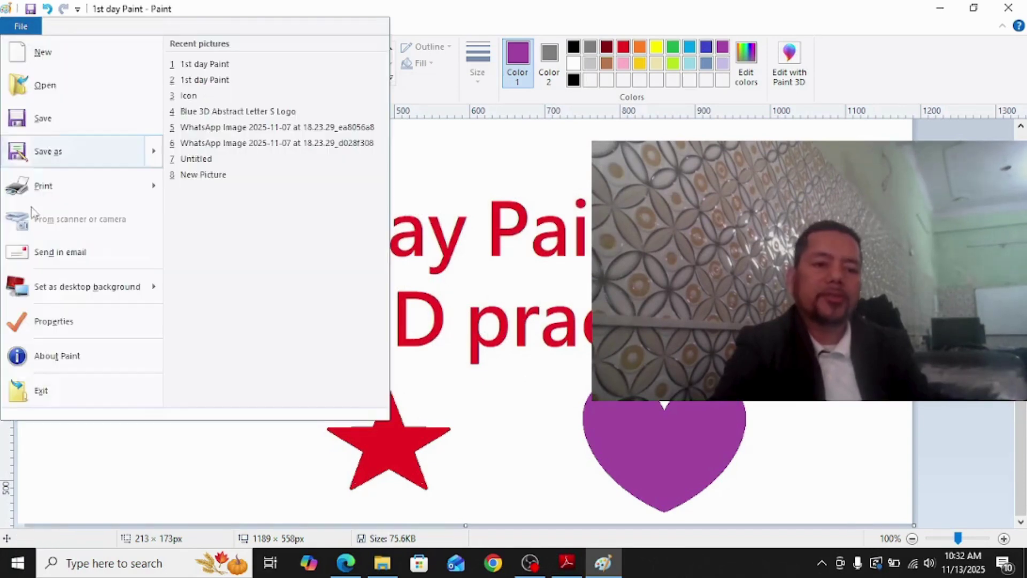
pyautogui.click(62, 358)
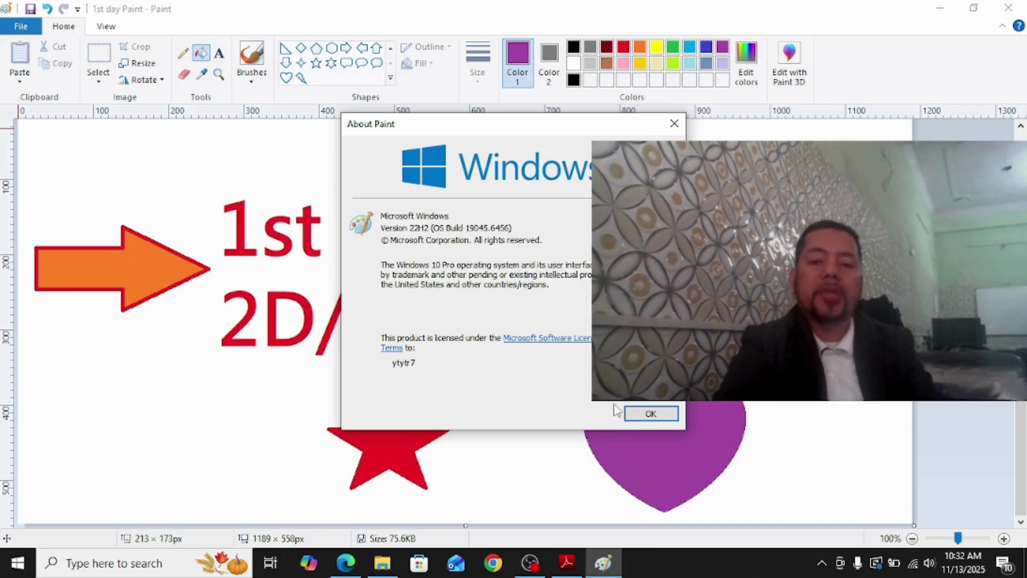
pyautogui.click(650, 414)
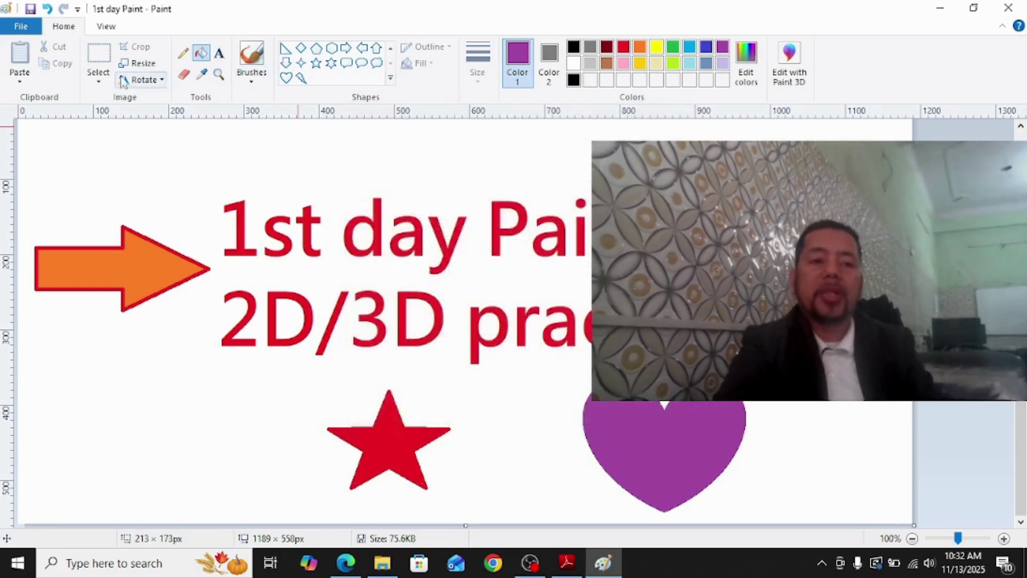
# Save the 1st day Paint picture under its existing file name.
pyautogui.click(22, 28)
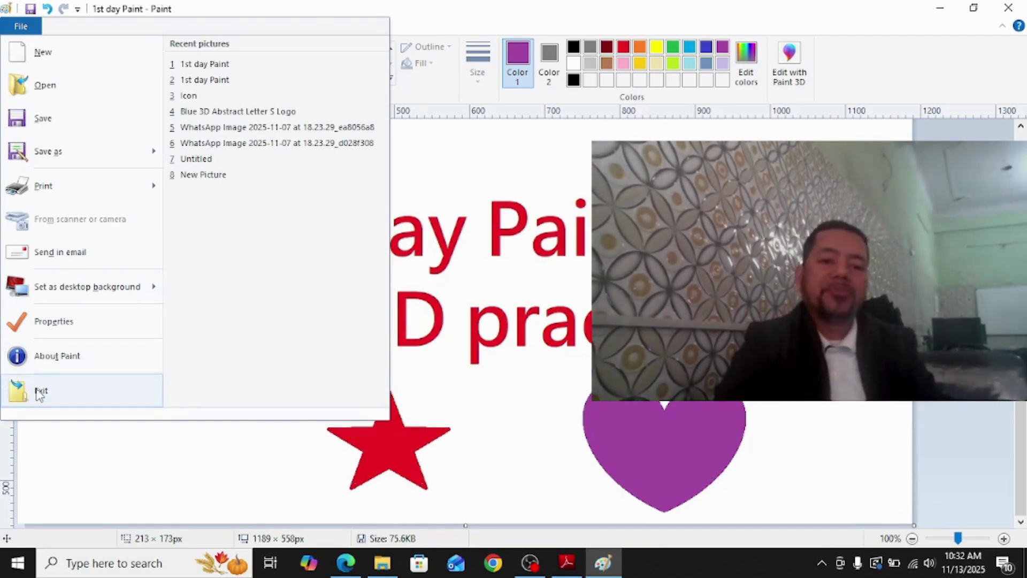
pyautogui.click(532, 306)
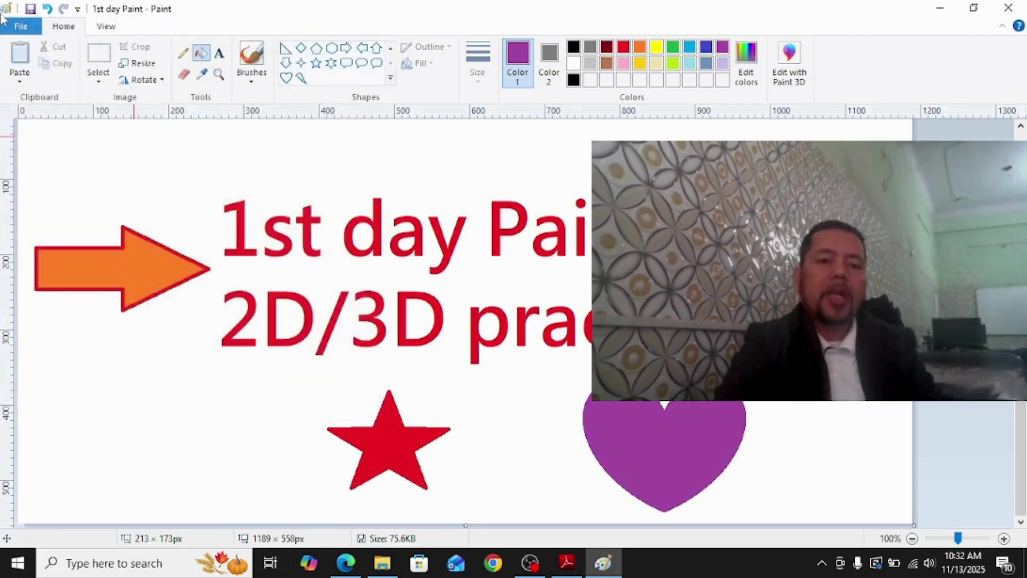
pyautogui.click(20, 25)
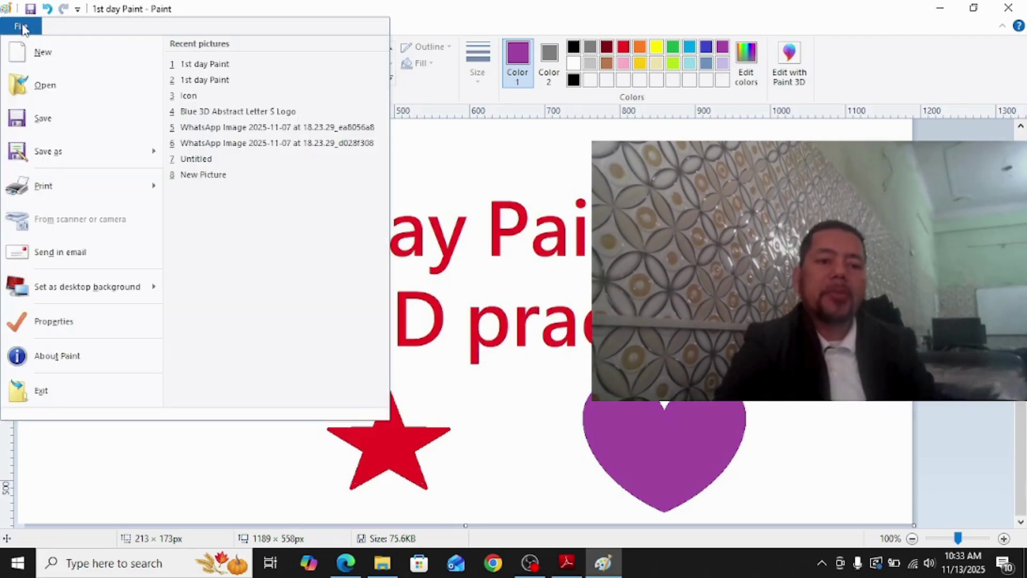
pyautogui.click(39, 129)
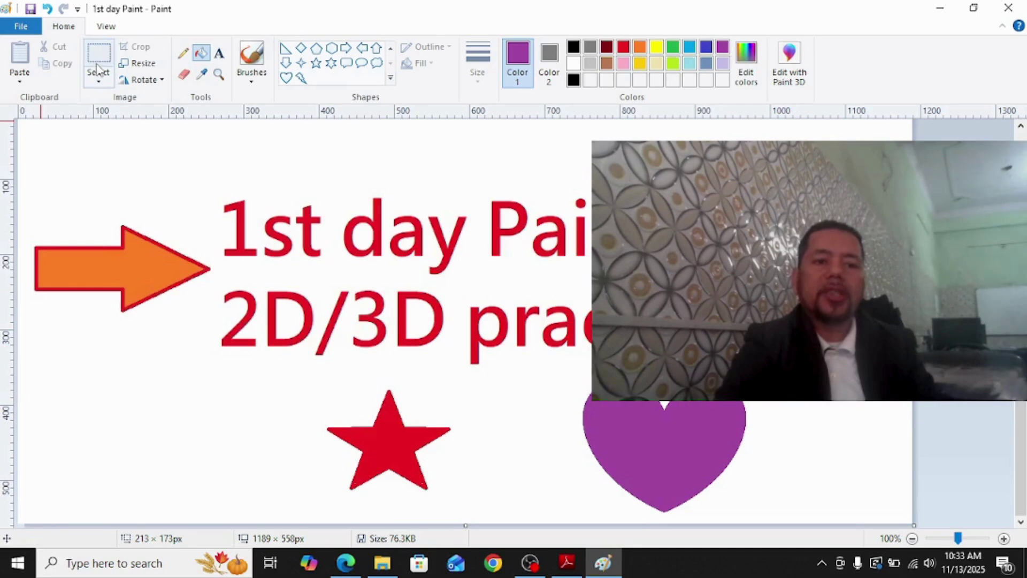